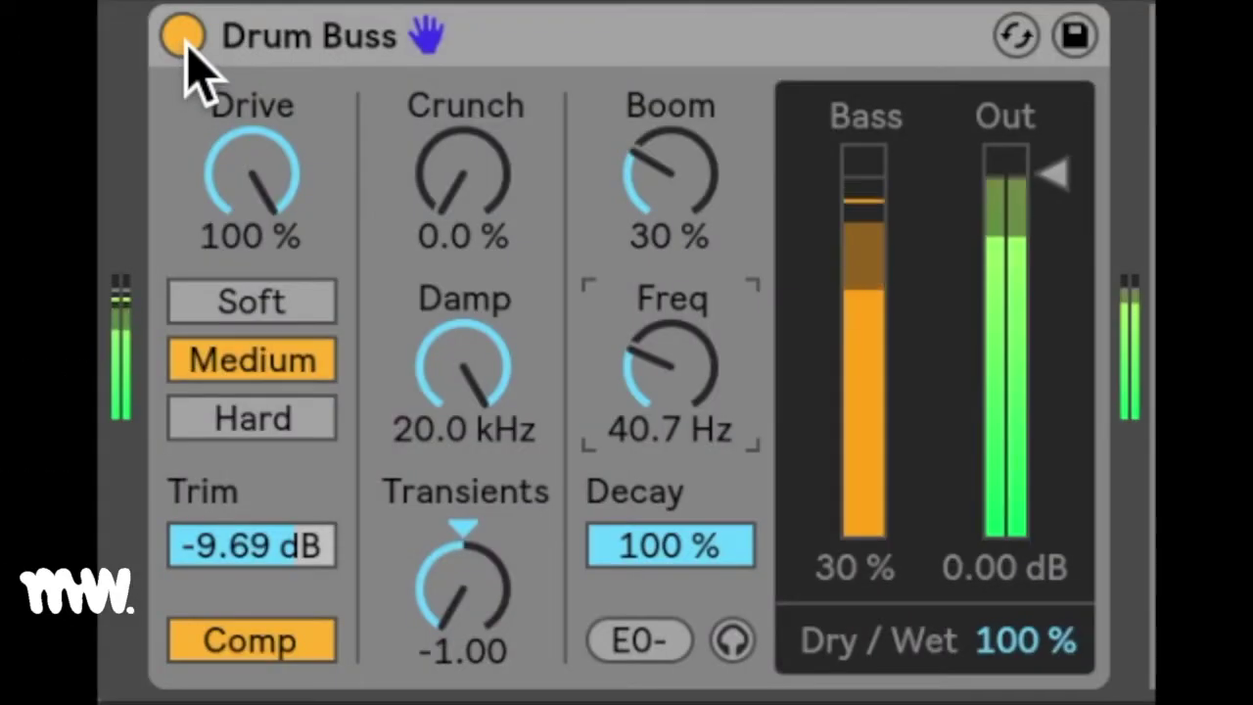
# Step: Bypass Drum Buss to hear the dry drums, switch it back on, and stop playback
pyautogui.click(185, 41)
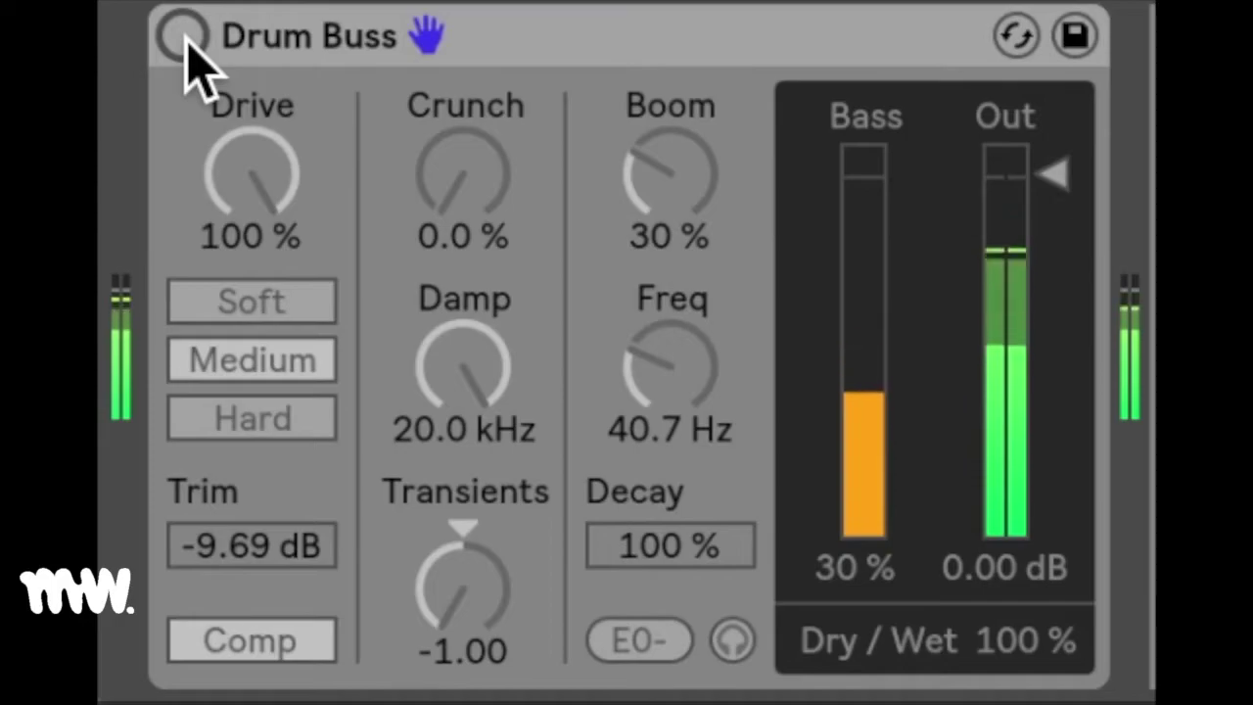
pyautogui.click(185, 41)
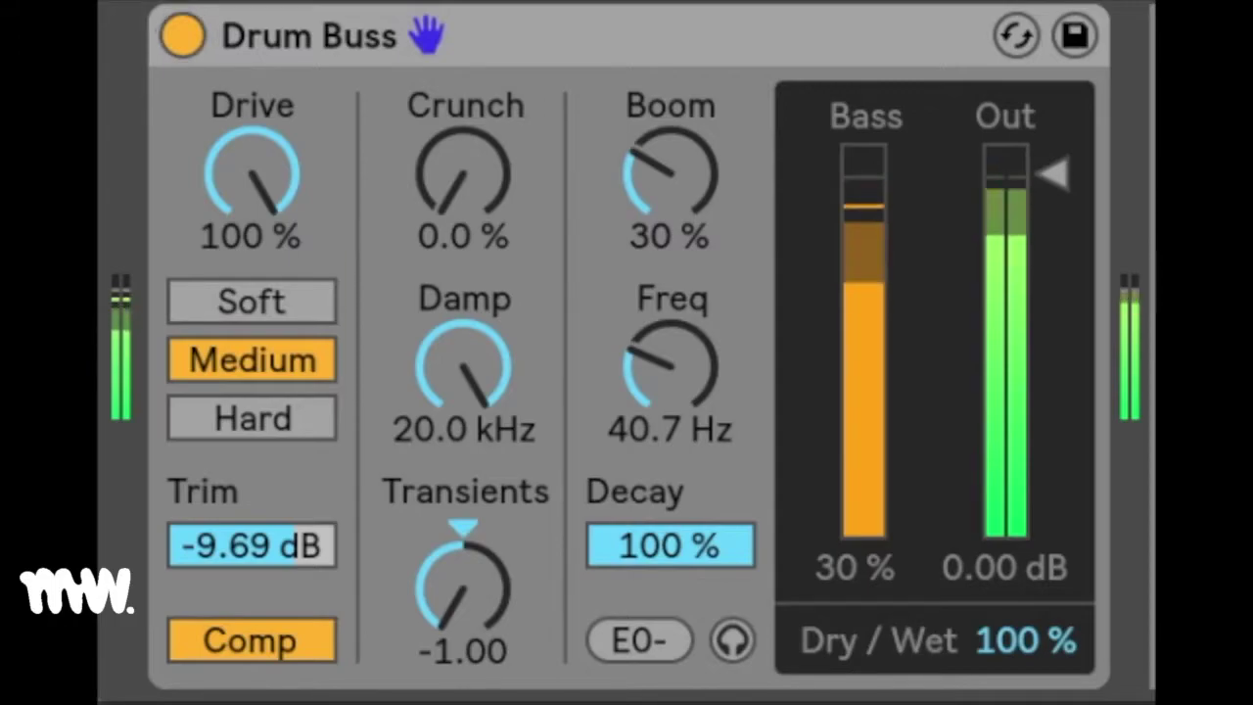
pyautogui.press('space')
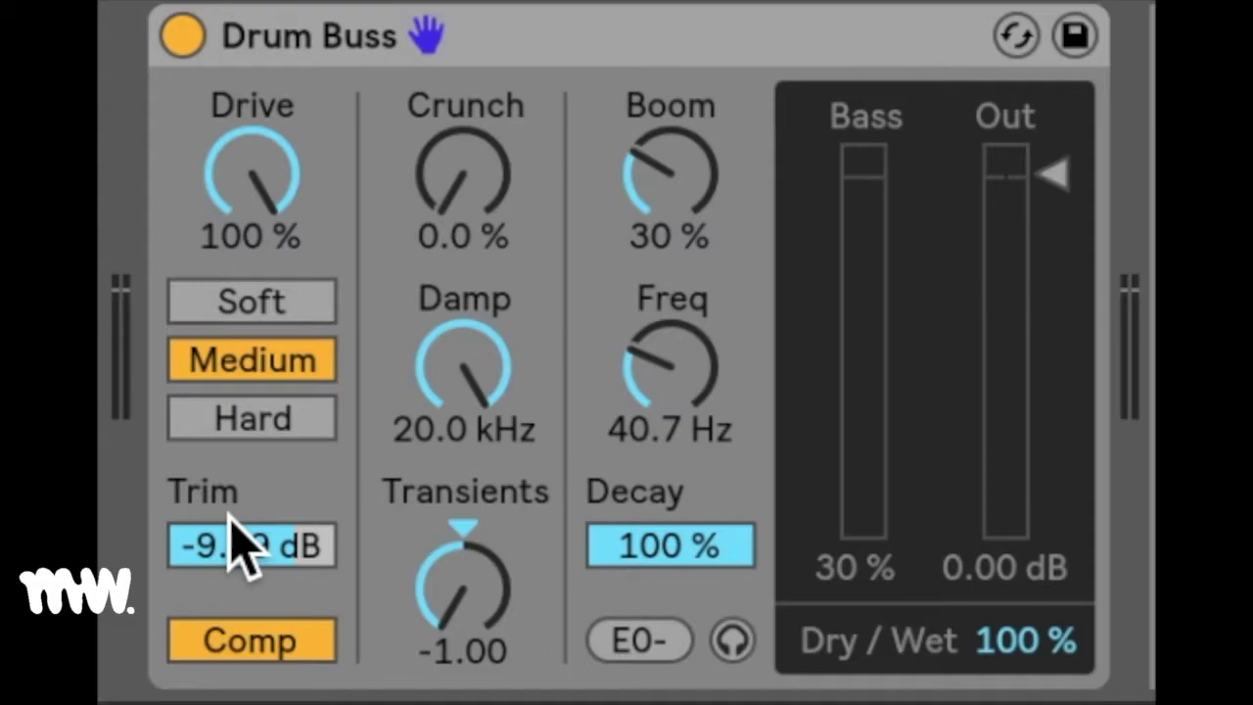
# Step: Raise Trim to -8.44 dB, audition Comp and Transients, then switch Comp off
pyautogui.moveTo(251, 518)
pyautogui.mouseDown()
pyautogui.moveTo(252, 450)
pyautogui.moveTo(252, 588)
pyautogui.moveTo(251, 500)
pyautogui.mouseUp()
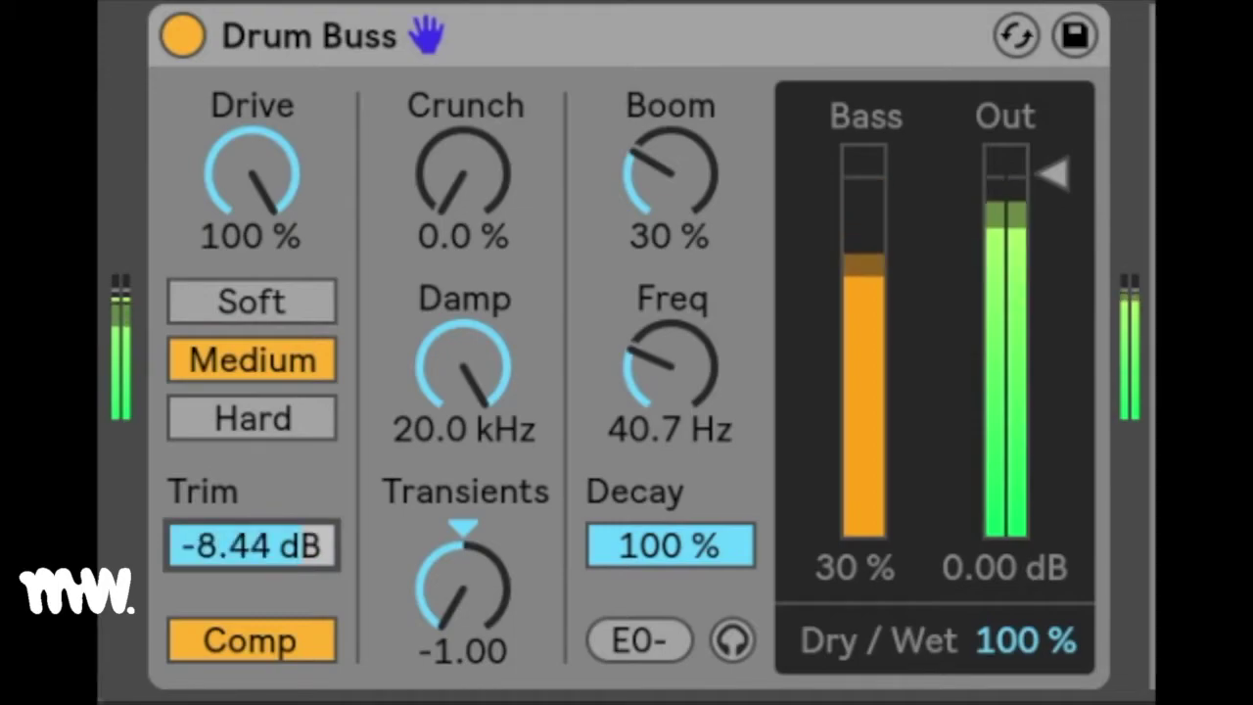
pyautogui.click(263, 646)
pyautogui.click(262, 647)
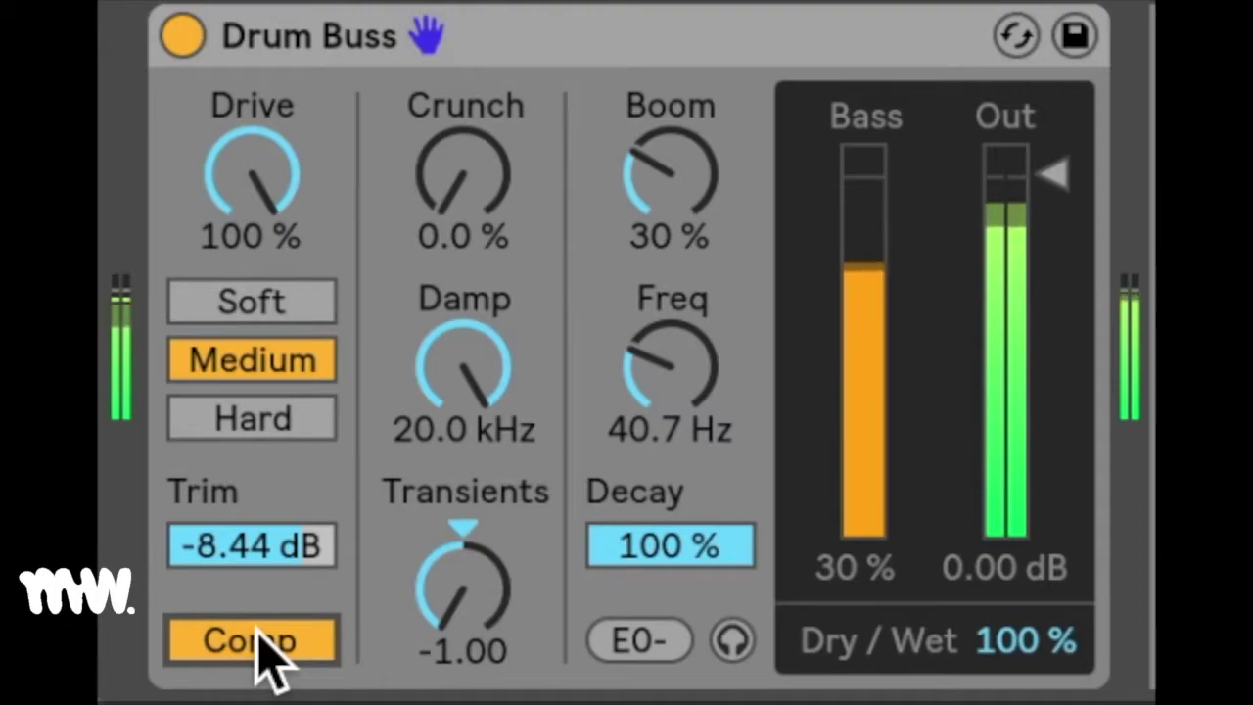
pyautogui.moveTo(461, 602)
pyautogui.mouseDown()
pyautogui.moveTo(462, 548)
pyautogui.moveTo(465, 603)
pyautogui.mouseUp()
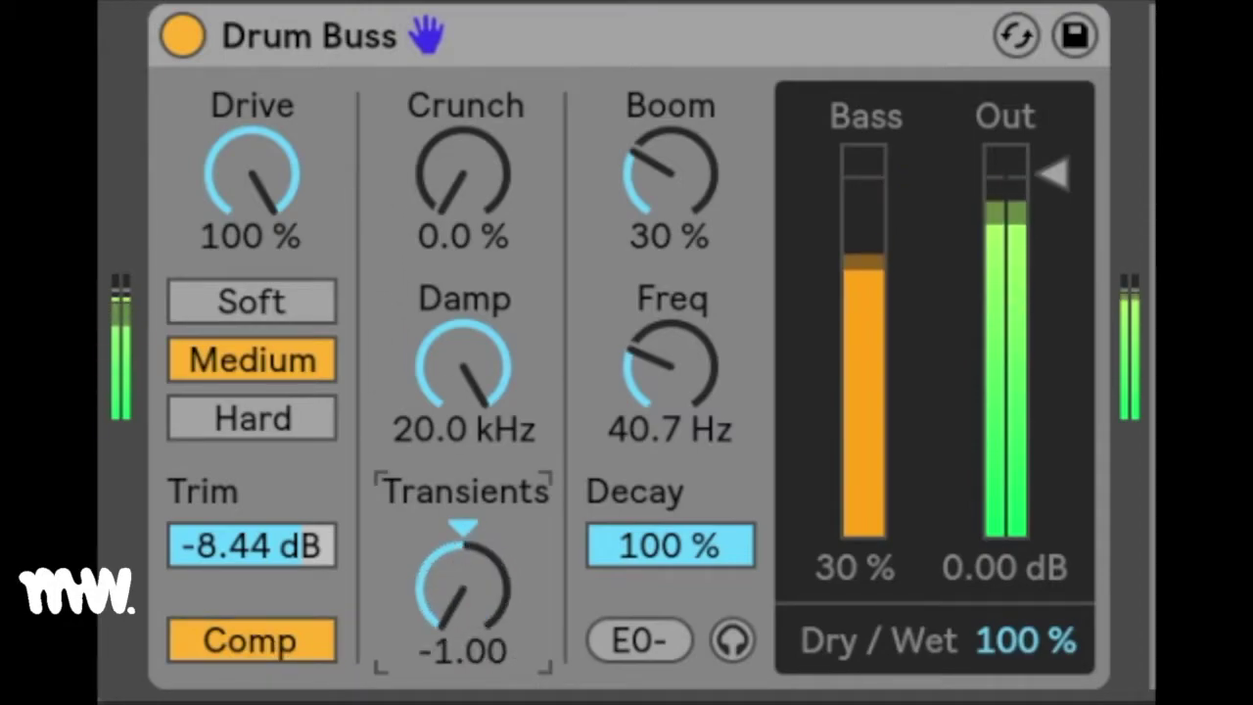
pyautogui.press('space')
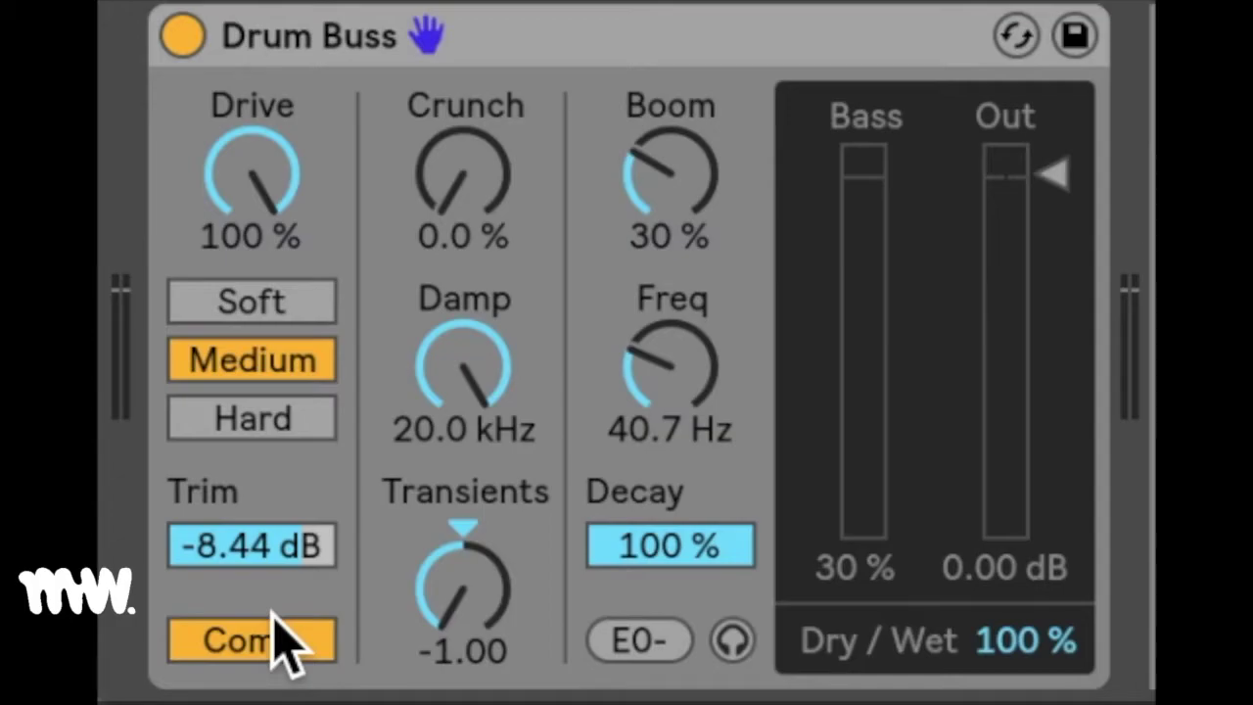
pyautogui.click(275, 636)
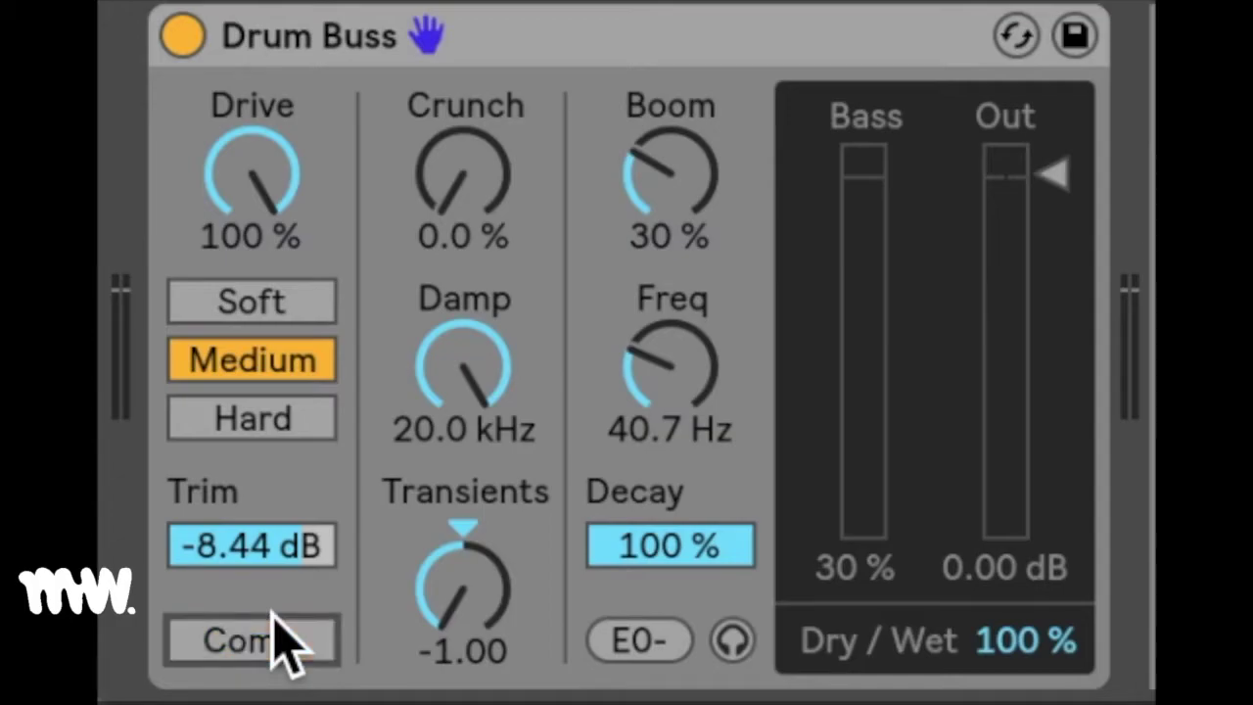
# Step: Audition the Soft, Hard and Medium drive modes during playback
pyautogui.click(284, 306)
pyautogui.click(294, 421)
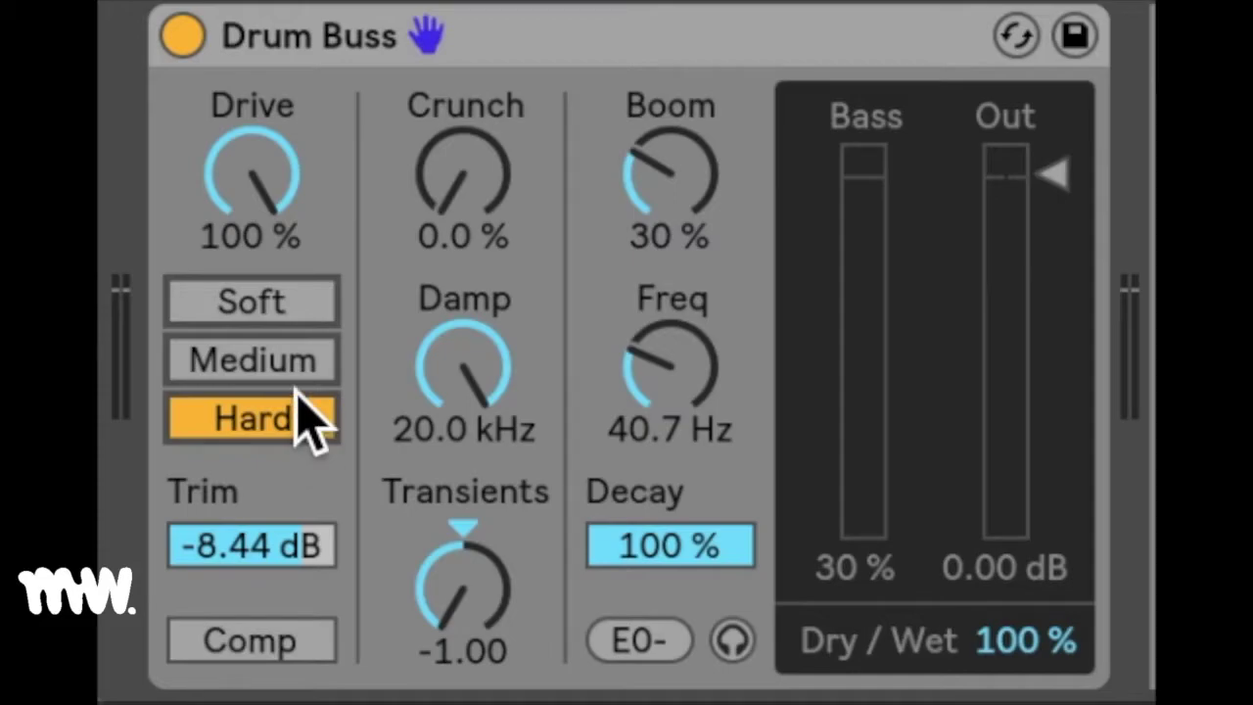
pyautogui.press('space')
pyautogui.click(266, 363)
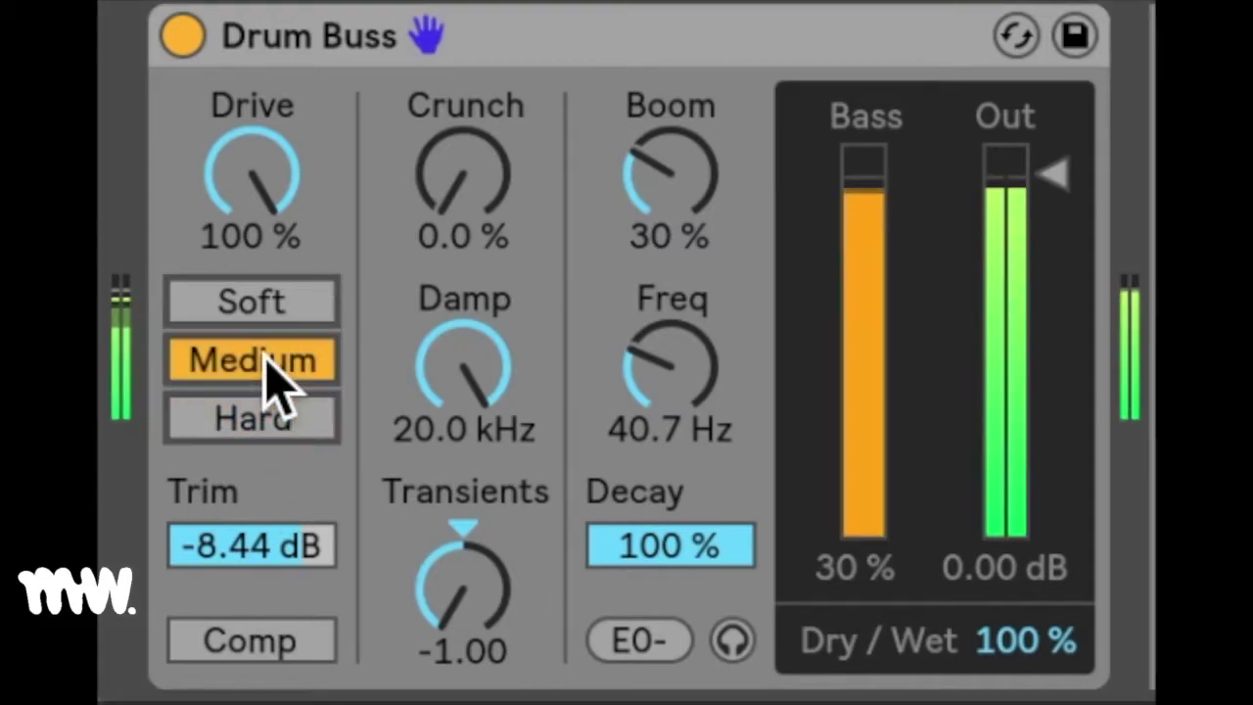
pyautogui.click(315, 311)
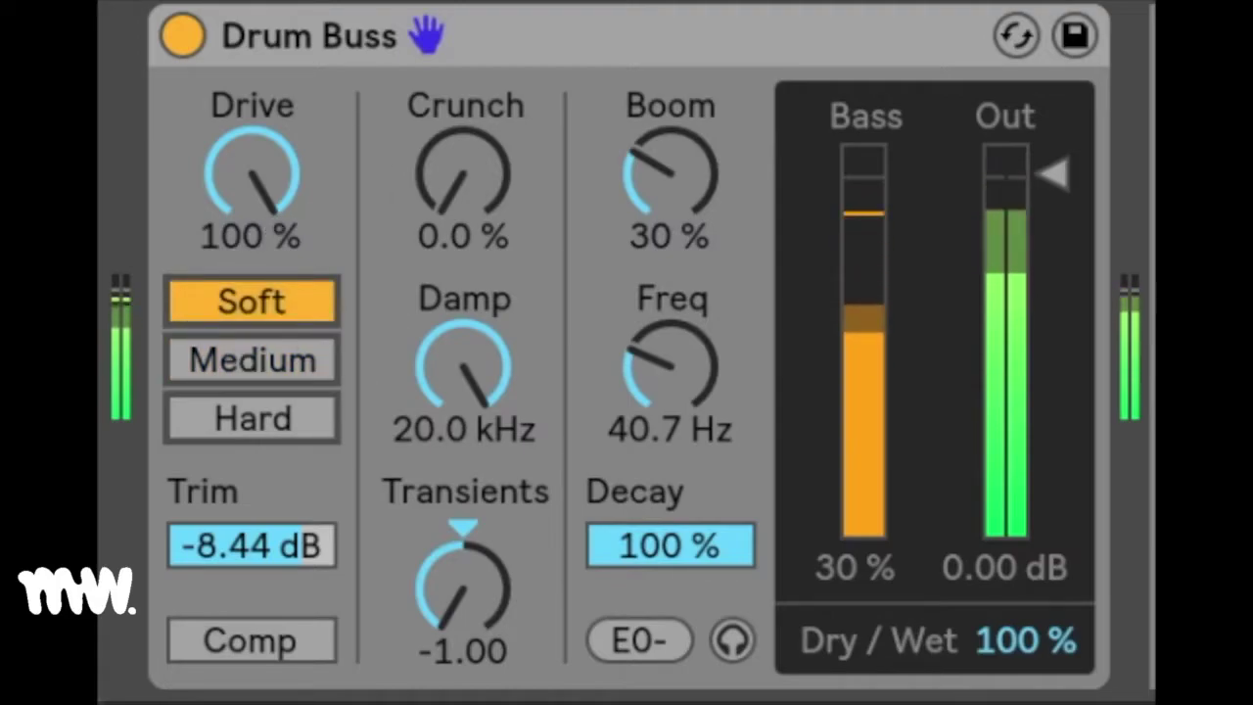
pyautogui.press('space')
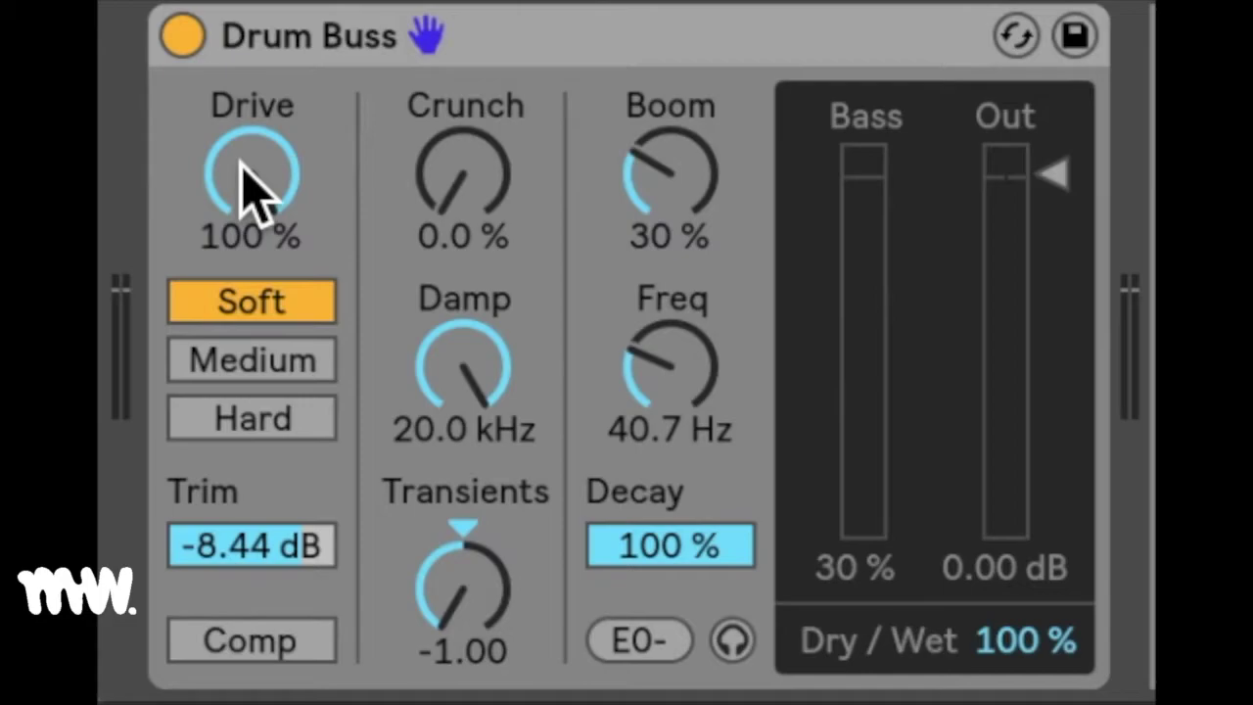
# Step: Compare Drive at 0 % against 100 %, then settle on Hard drive mode
pyautogui.press('space')
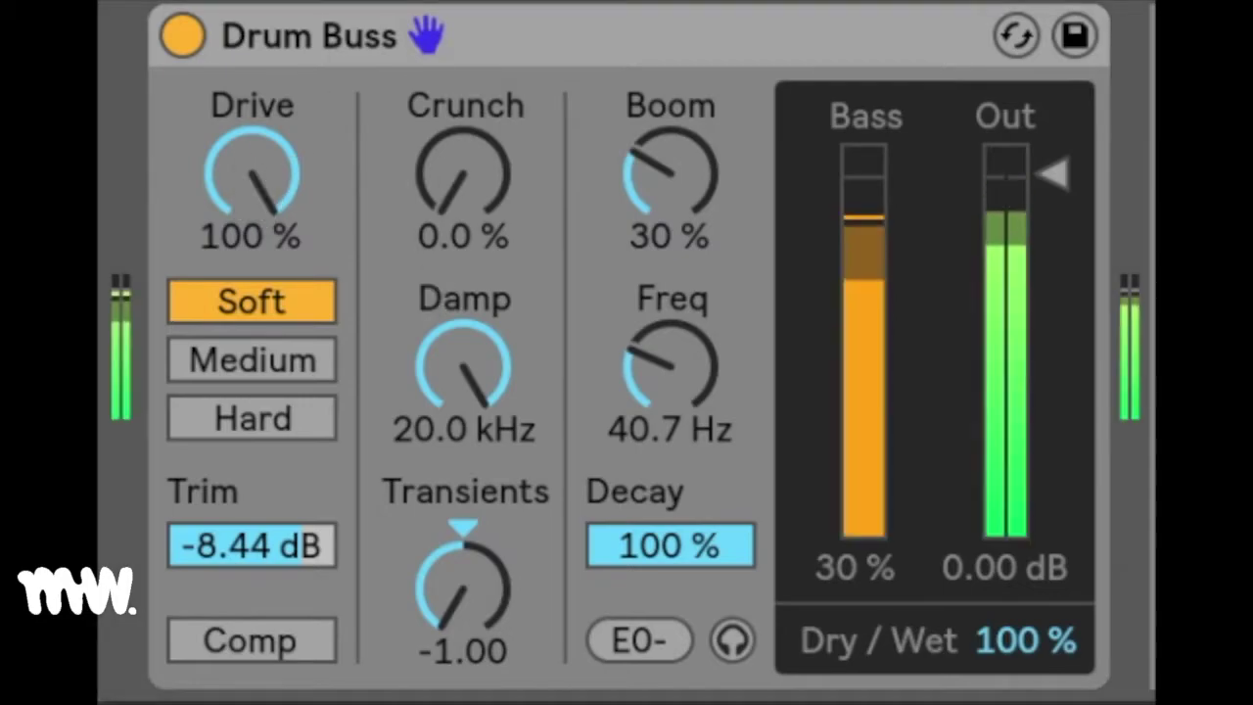
pyautogui.click(265, 226)
pyautogui.press('Delete')
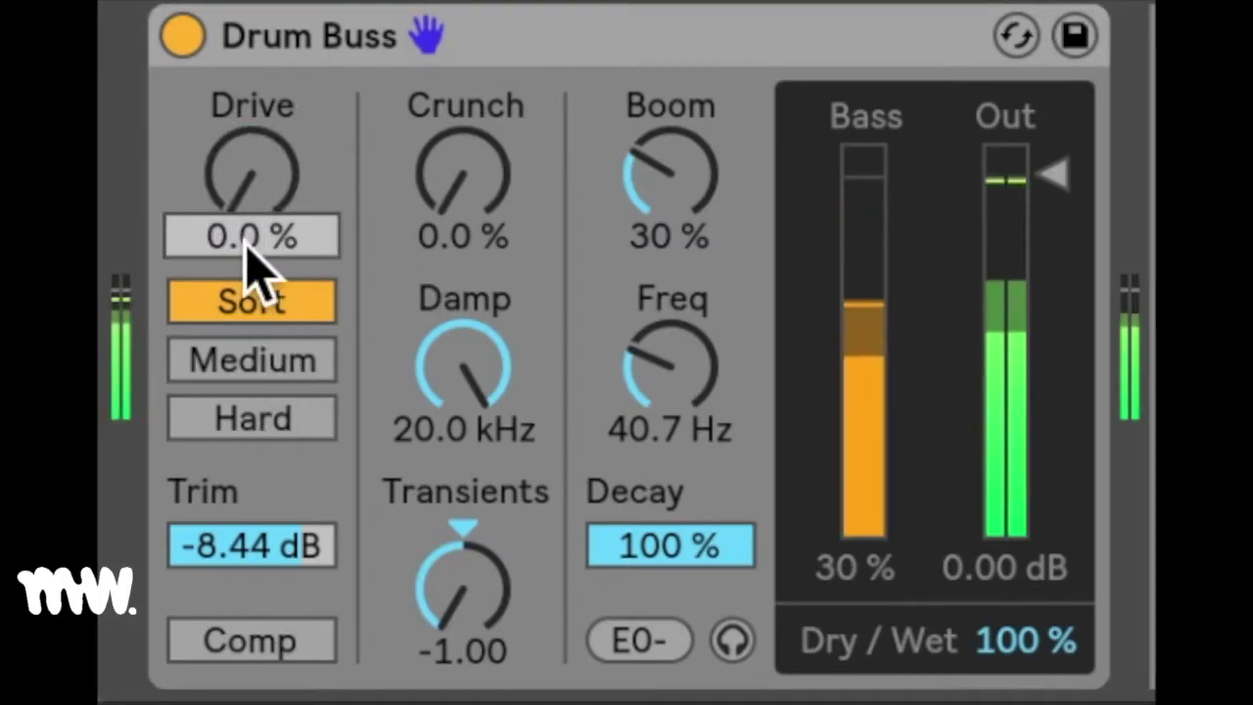
pyautogui.hotkey('ctrl', 'z')
pyautogui.click(229, 415)
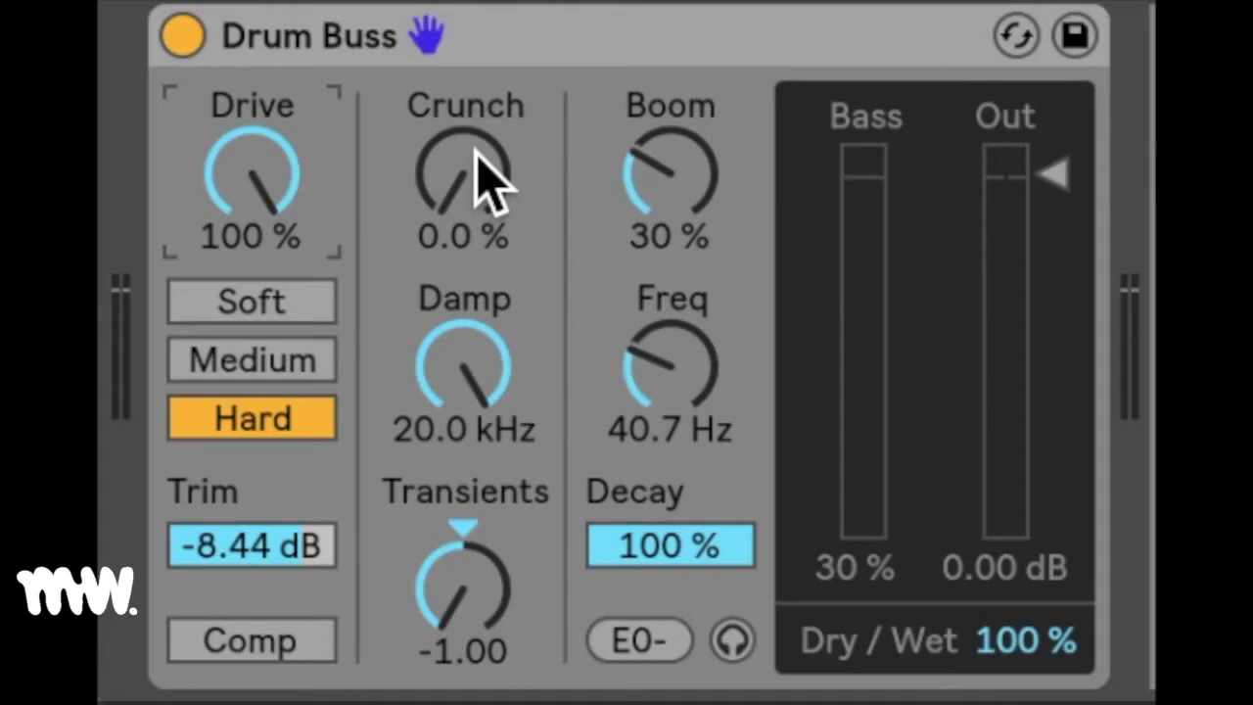
# Step: Try Crunch at 28 % and push Transients up to 1.00 during playback
pyautogui.moveTo(476, 150); pyautogui.dragTo(476, 121)
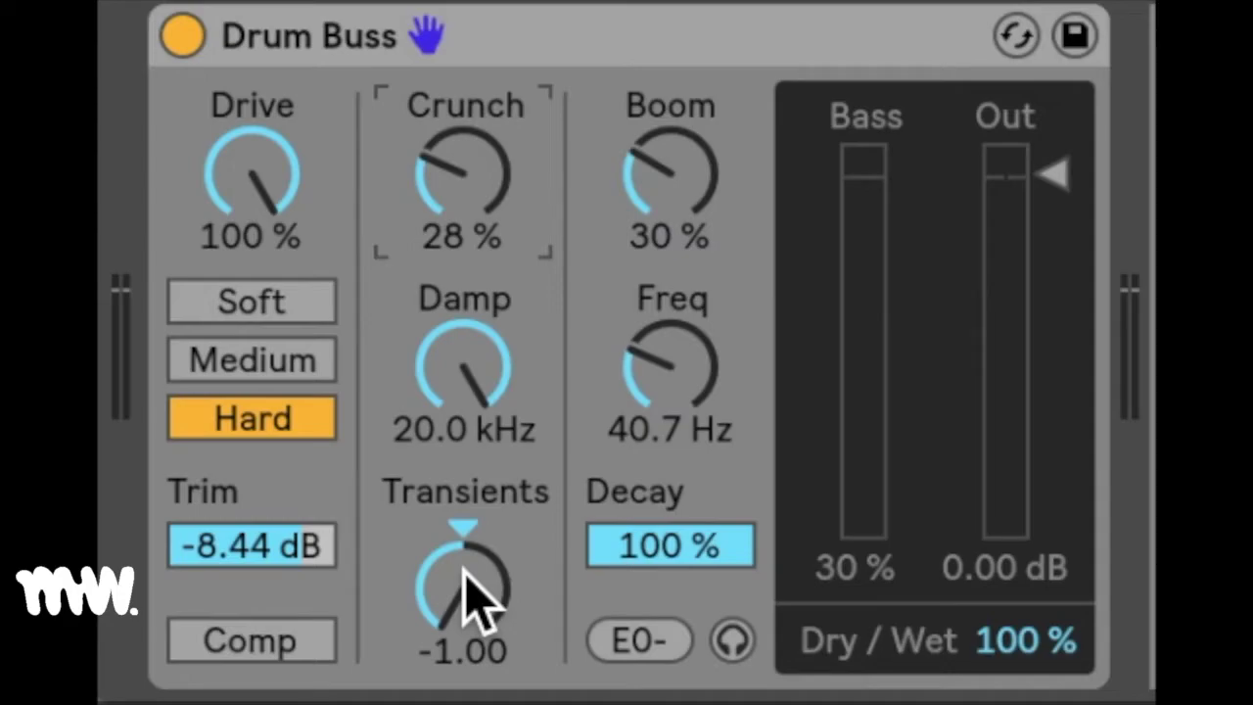
pyautogui.moveTo(466, 576)
pyautogui.mouseDown()
pyautogui.moveTo(466, 477)
pyautogui.moveTo(468, 586)
pyautogui.mouseUp()
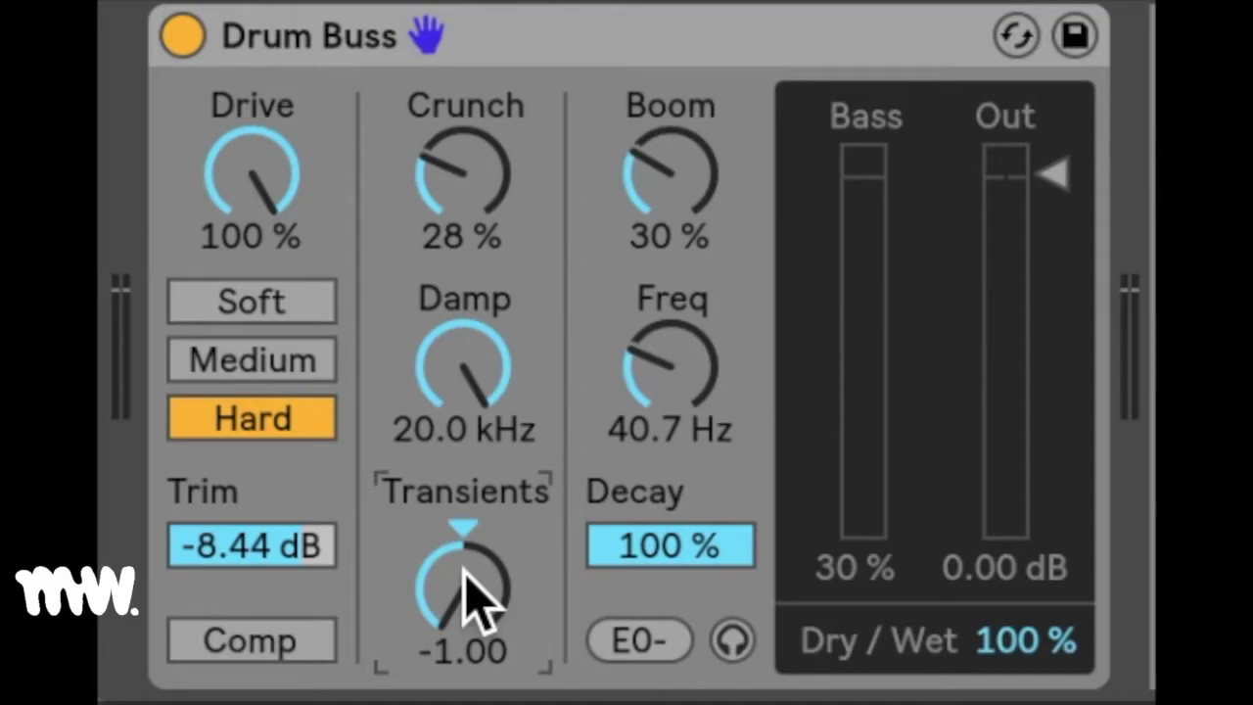
pyautogui.press('space')
pyautogui.moveTo(499, 649)
pyautogui.mouseDown()
pyautogui.moveTo(498, 587)
pyautogui.moveTo(498, 650)
pyautogui.mouseUp()
# Step: Set Damp to 500 Hz, Transients to -0.68, Soft drive, and Crunch to 0 %
pyautogui.moveTo(463, 368); pyautogui.dragTo(463, 451)
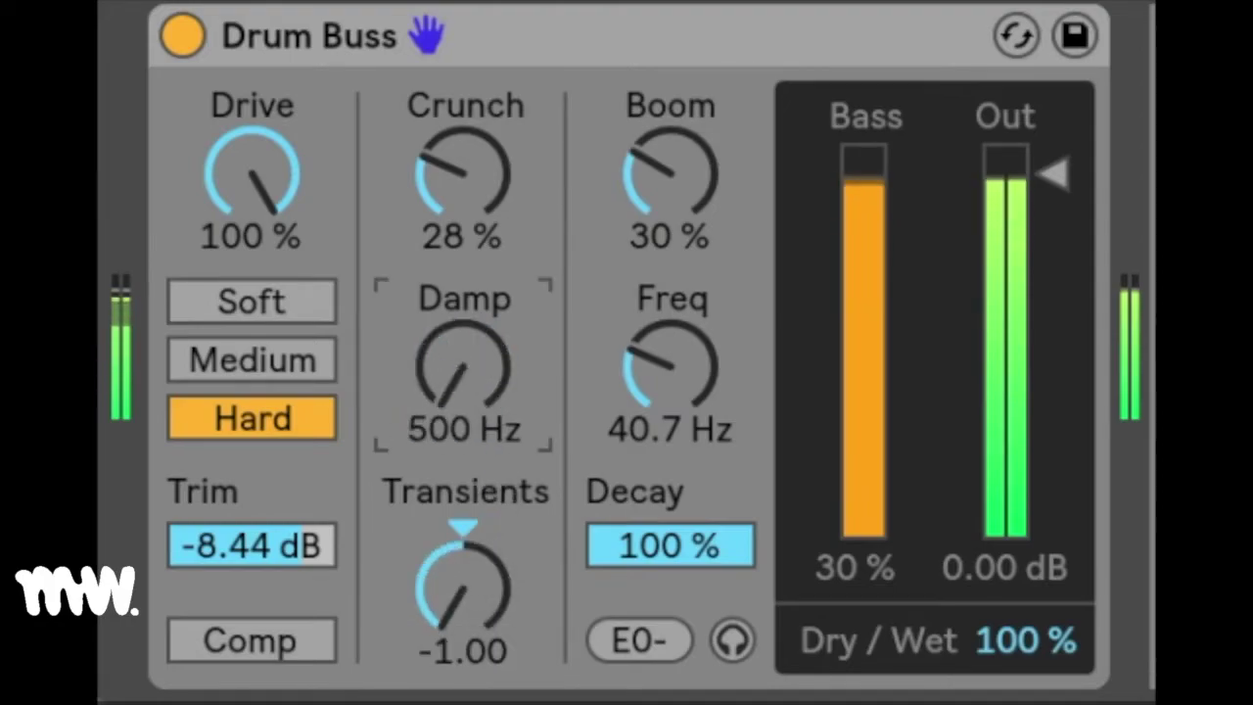
pyautogui.moveTo(468, 181); pyautogui.dragTo(468, 108)
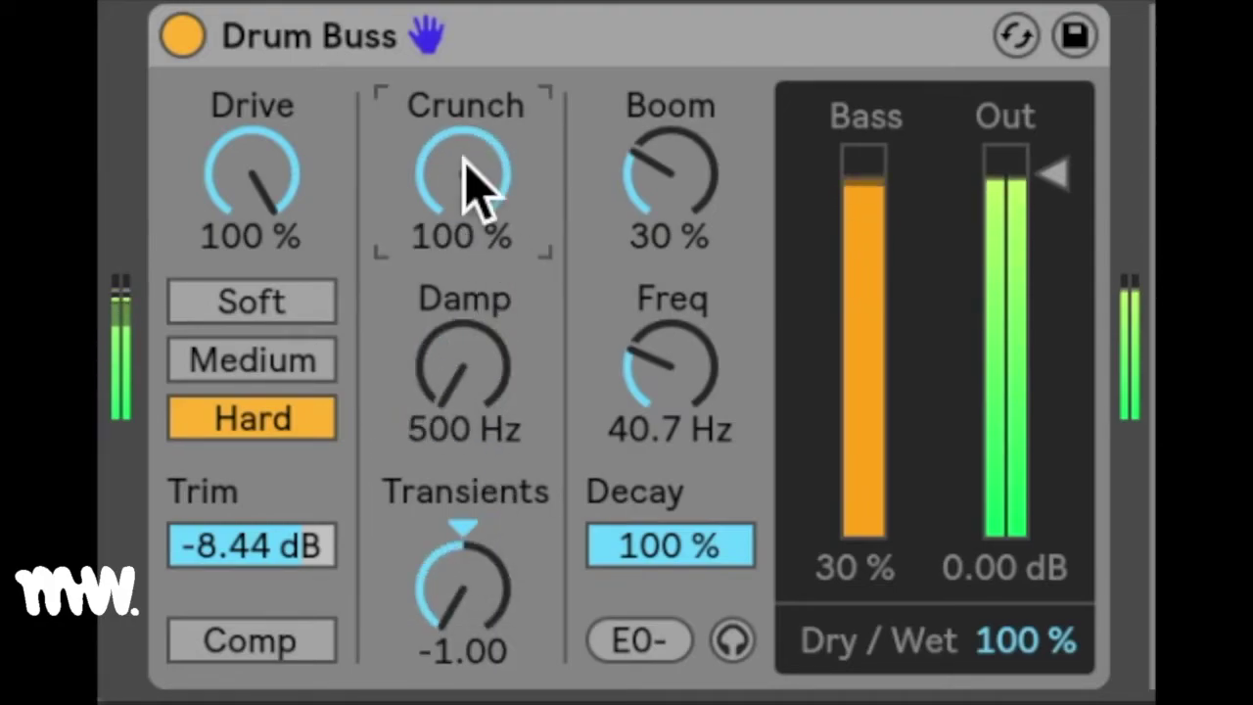
pyautogui.moveTo(461, 596); pyautogui.dragTo(462, 581)
pyautogui.click(314, 303)
pyautogui.moveTo(462, 171); pyautogui.dragTo(462, 269)
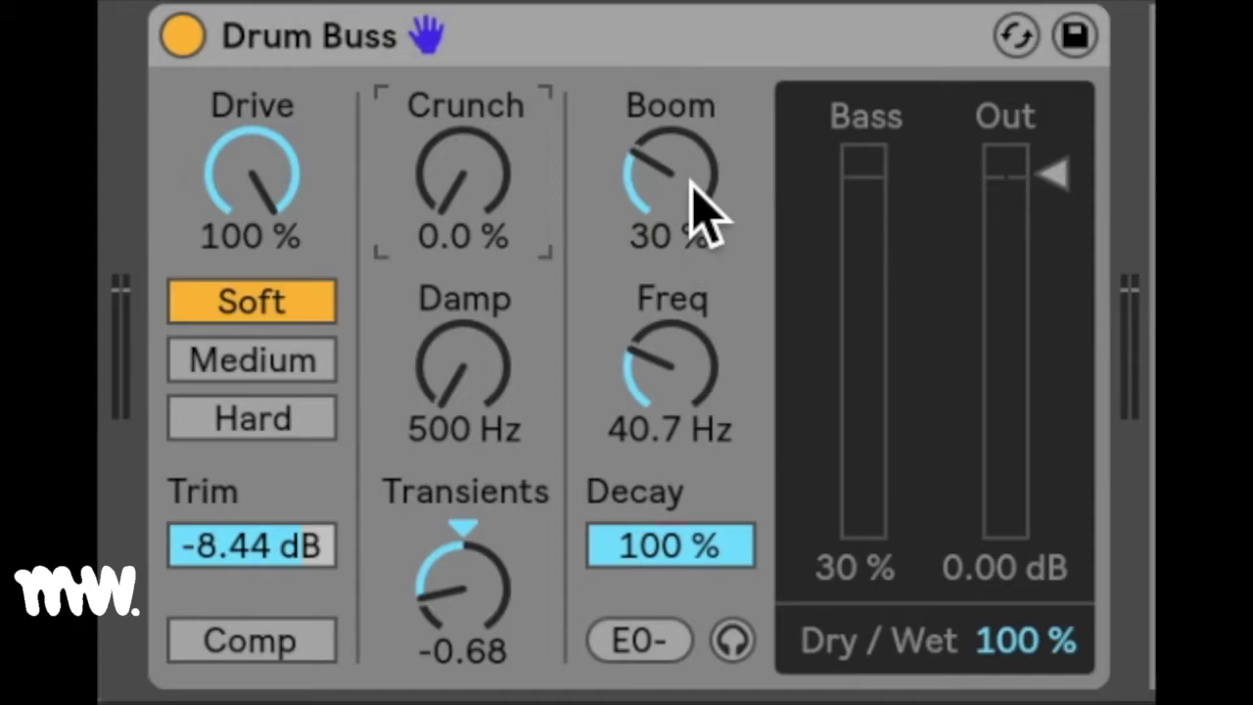
# Step: Raise Boom to 68 % and sweep Freq between 34.5 and about 45 Hz, snapping to a note
pyautogui.moveTo(691, 181); pyautogui.dragTo(691, 144)
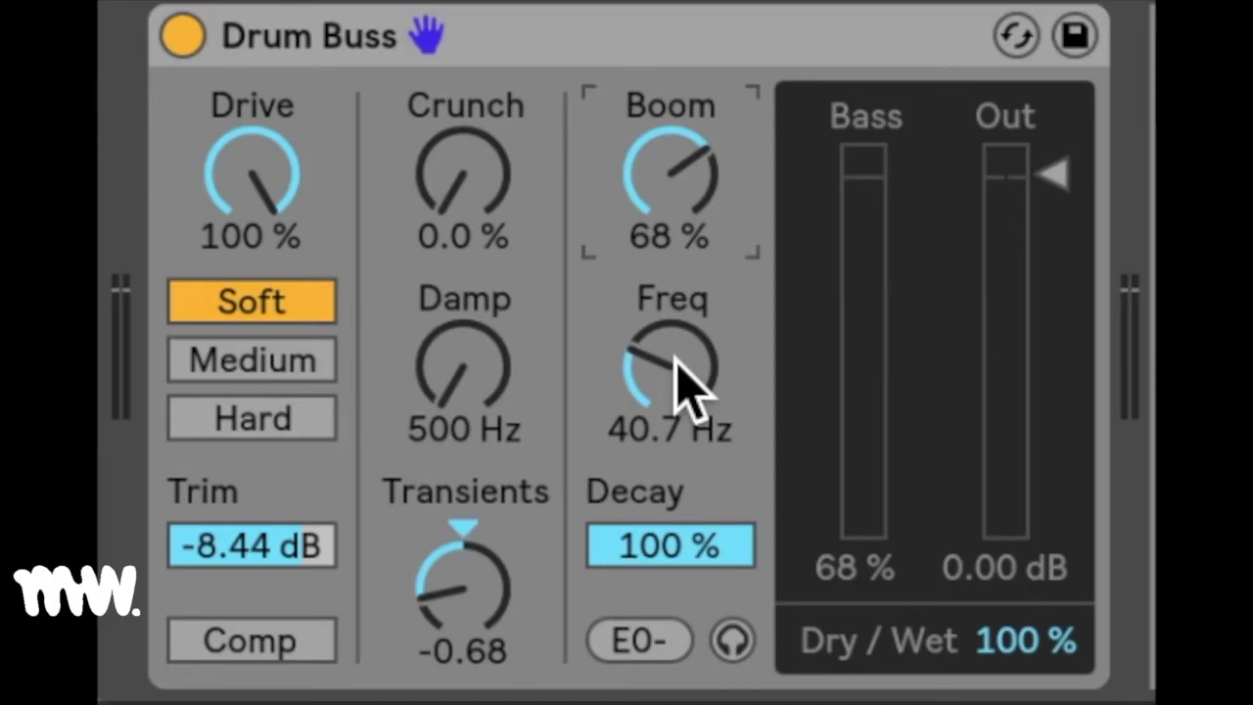
pyautogui.moveTo(676, 357)
pyautogui.mouseDown()
pyautogui.moveTo(675, 338)
pyautogui.moveTo(672, 365)
pyautogui.mouseUp()
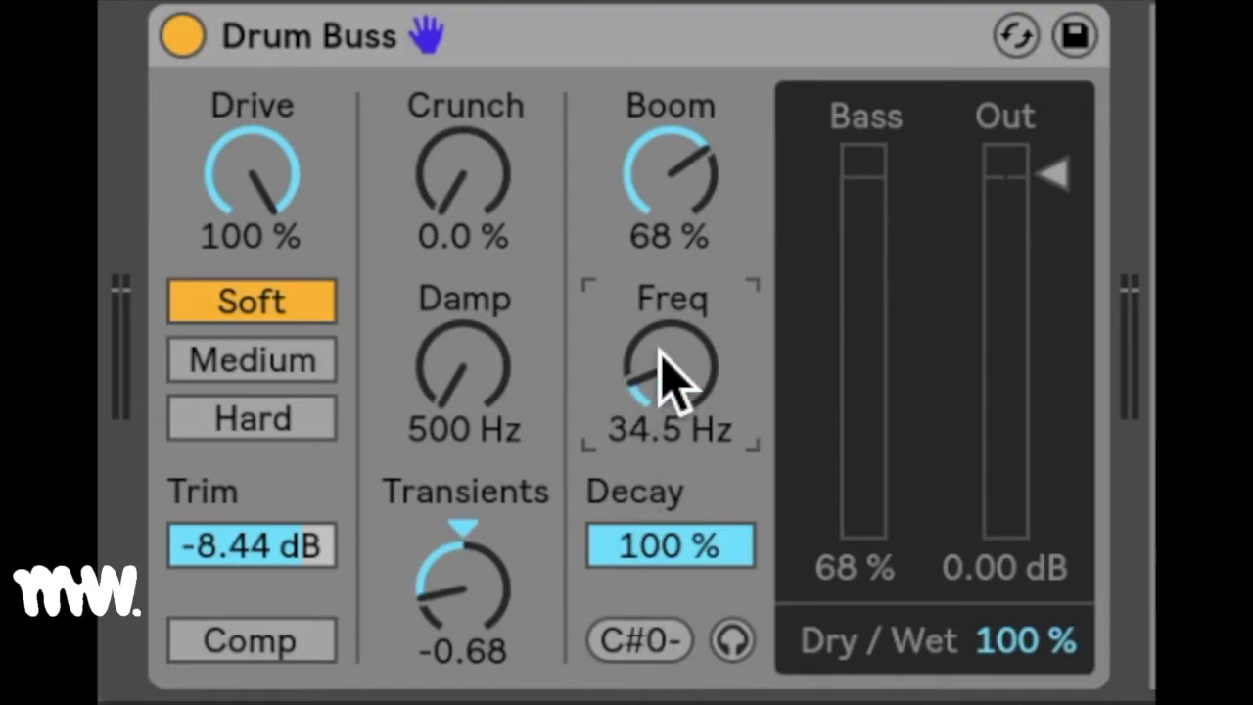
pyautogui.moveTo(663, 369)
pyautogui.mouseDown()
pyautogui.moveTo(663, 348)
pyautogui.moveTo(663, 369)
pyautogui.mouseUp()
pyautogui.press('space')
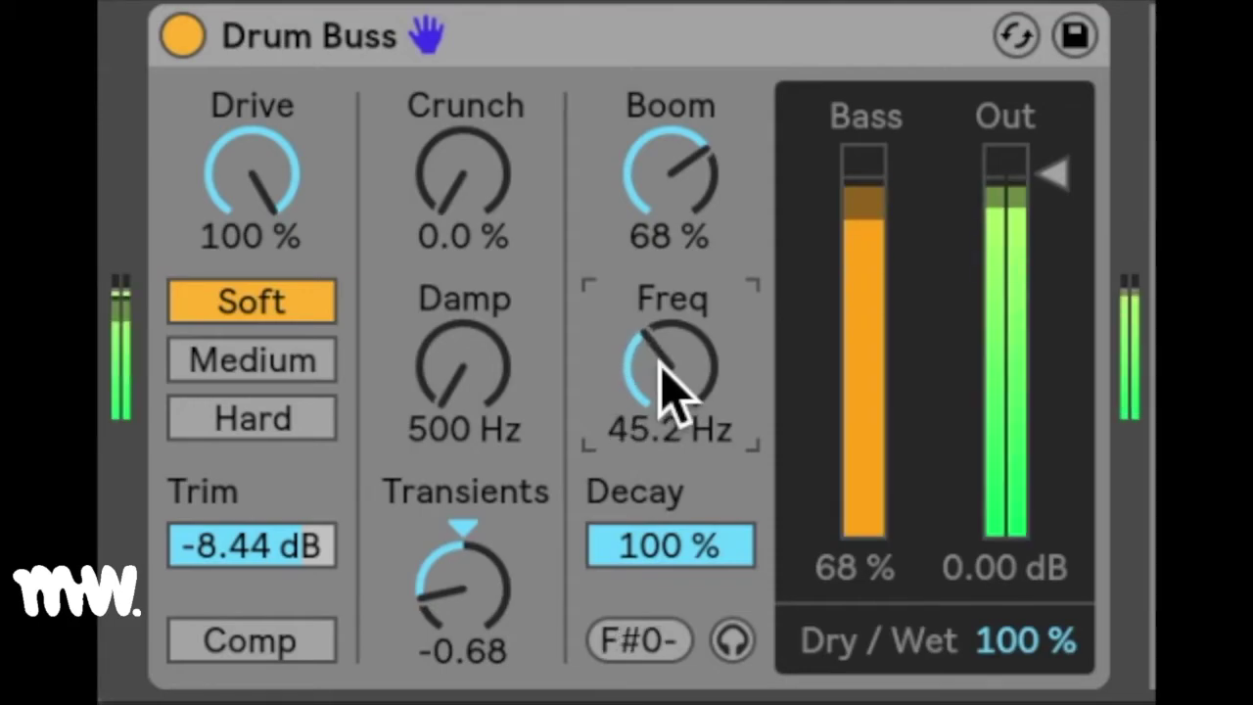
pyautogui.click(661, 649)
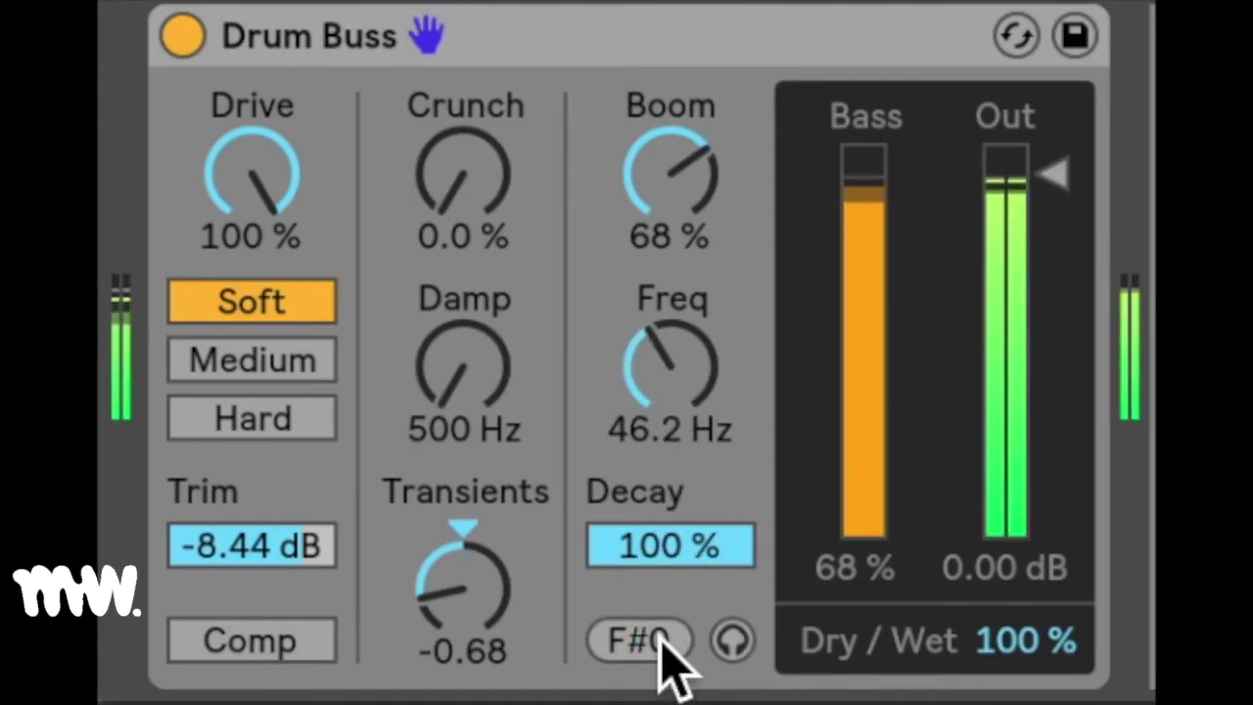
# Step: Push Boom to 100 %, set Decay to 95 %, and bring Boom back to 41 %
pyautogui.moveTo(685, 378)
pyautogui.mouseDown()
pyautogui.moveTo(685, 338)
pyautogui.moveTo(692, 382)
pyautogui.mouseUp()
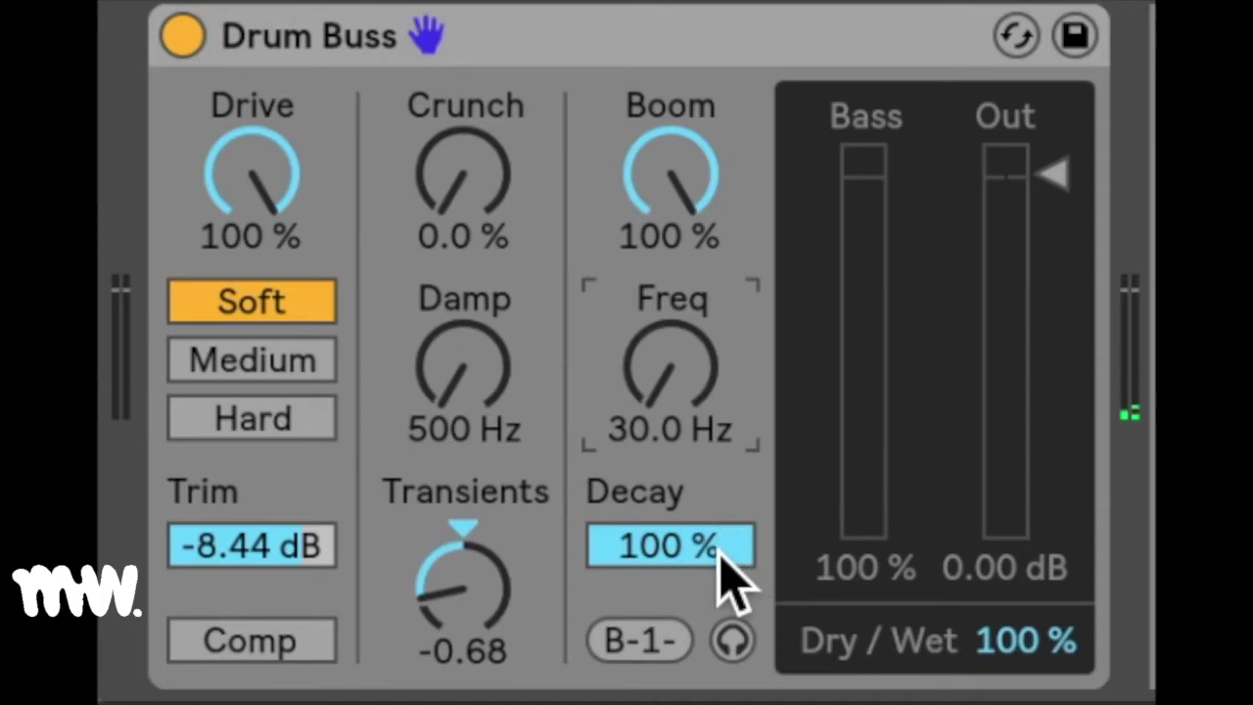
pyautogui.moveTo(719, 554)
pyautogui.mouseDown()
pyautogui.moveTo(719, 568)
pyautogui.moveTo(720, 548)
pyautogui.mouseUp()
pyautogui.moveTo(672, 183); pyautogui.dragTo(671, 225)
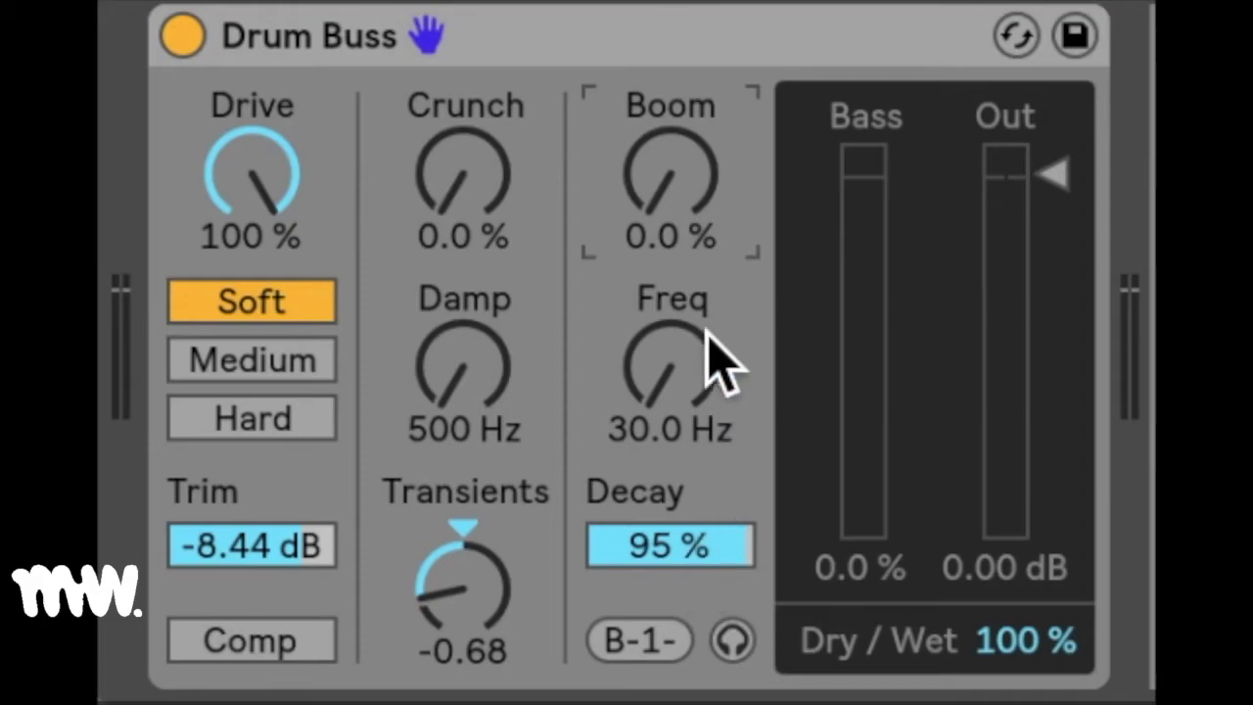
pyautogui.moveTo(671, 174); pyautogui.dragTo(672, 117)
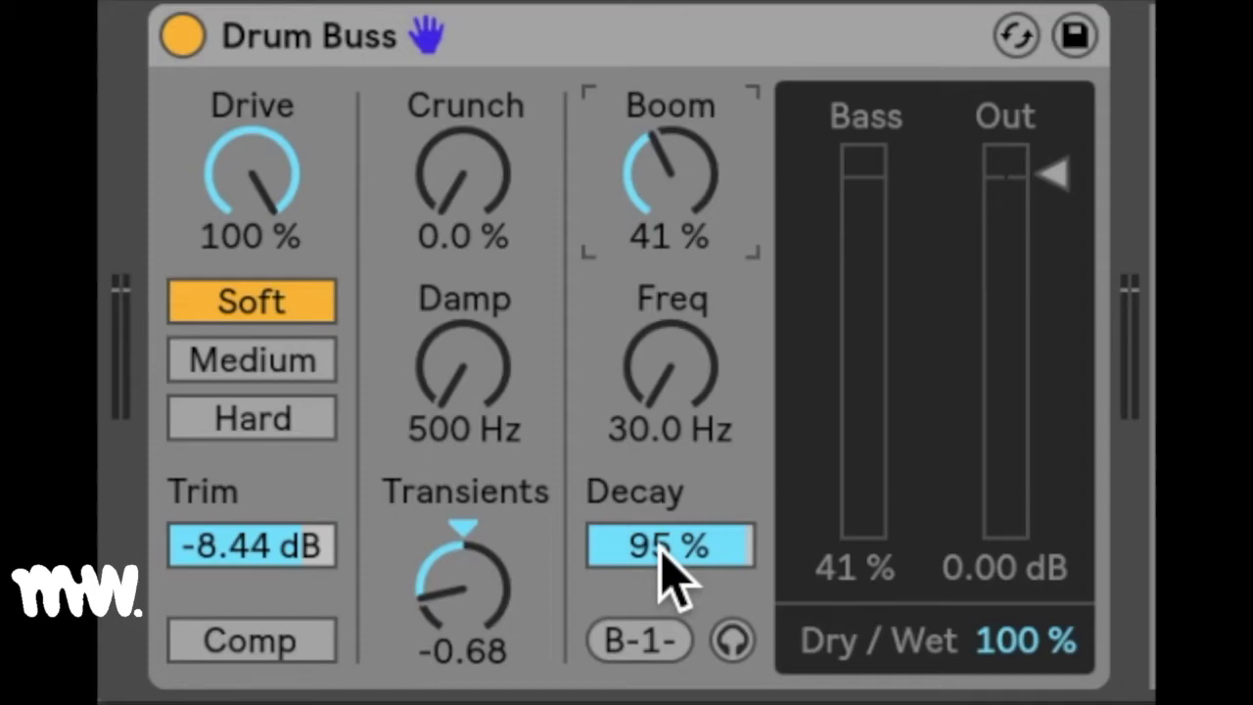
# Step: Solo the boom, raise Freq to 87.7 Hz and Boom to 100 %, sweep Decay, then snap to F1
pyautogui.click(734, 640)
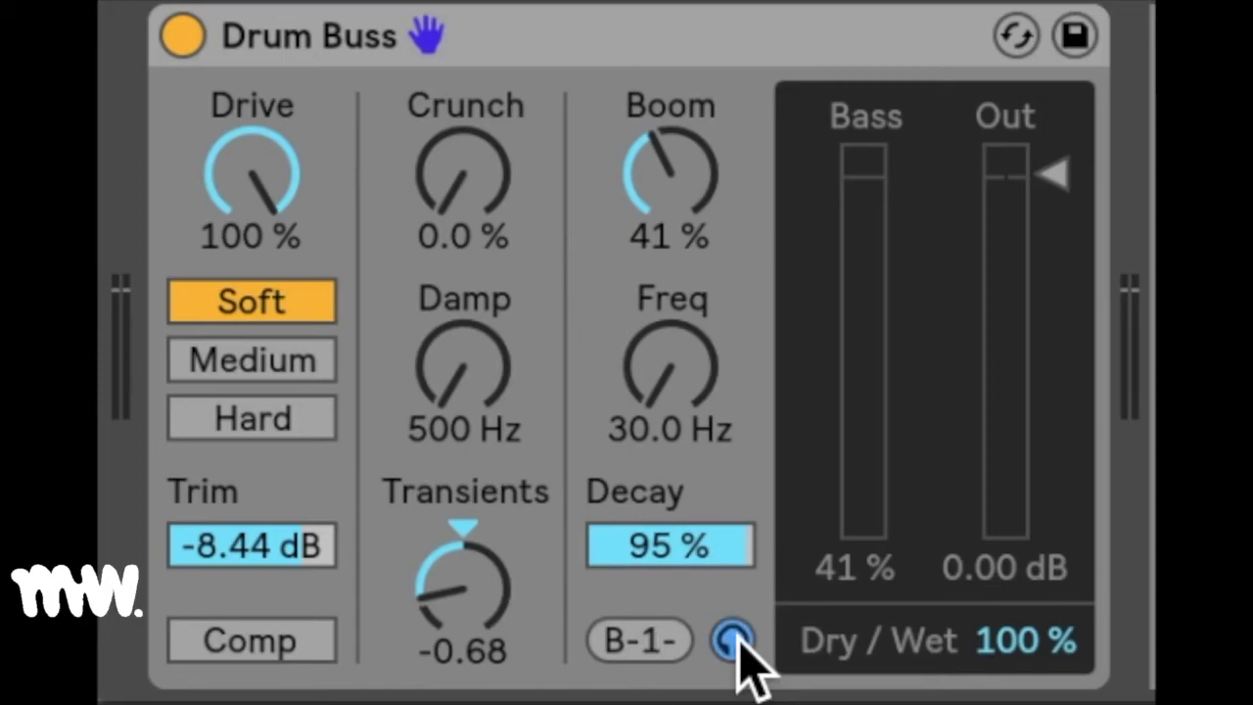
pyautogui.moveTo(674, 354)
pyautogui.mouseDown()
pyautogui.moveTo(674, 333)
pyautogui.moveTo(676, 348)
pyautogui.mouseUp()
pyautogui.moveTo(671, 171); pyautogui.dragTo(670, 123)
pyautogui.click(693, 563)
pyautogui.moveTo(685, 544); pyautogui.dragTo(694, 568)
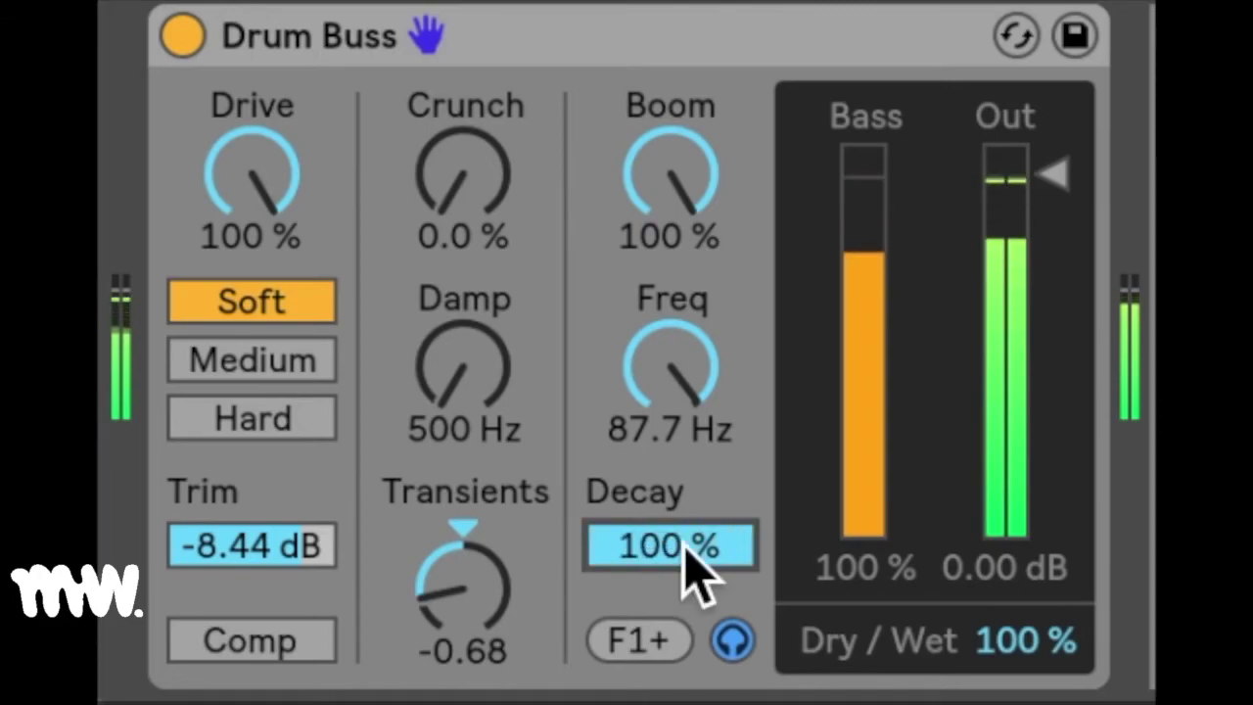
pyautogui.click(674, 634)
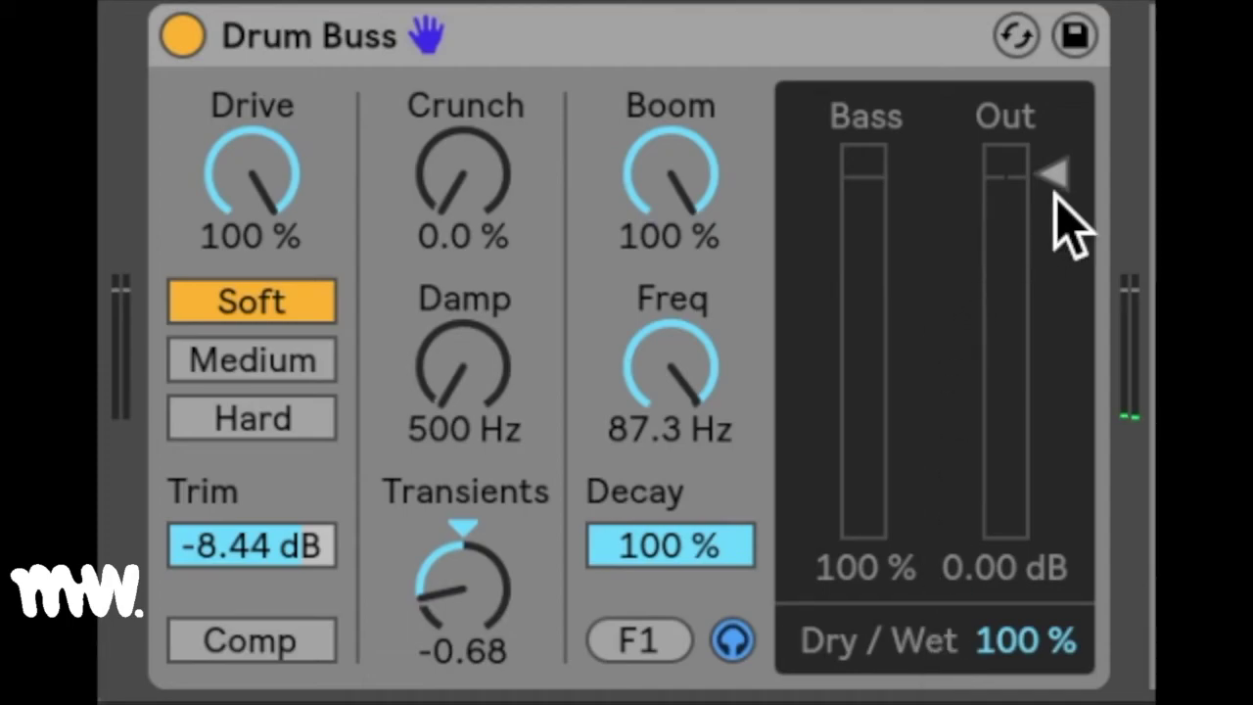
# Step: Adjust Out gain, load the default Drum Buss preset, and compare it bypassed and active
pyautogui.moveTo(1082, 206); pyautogui.dragTo(1046, 230)
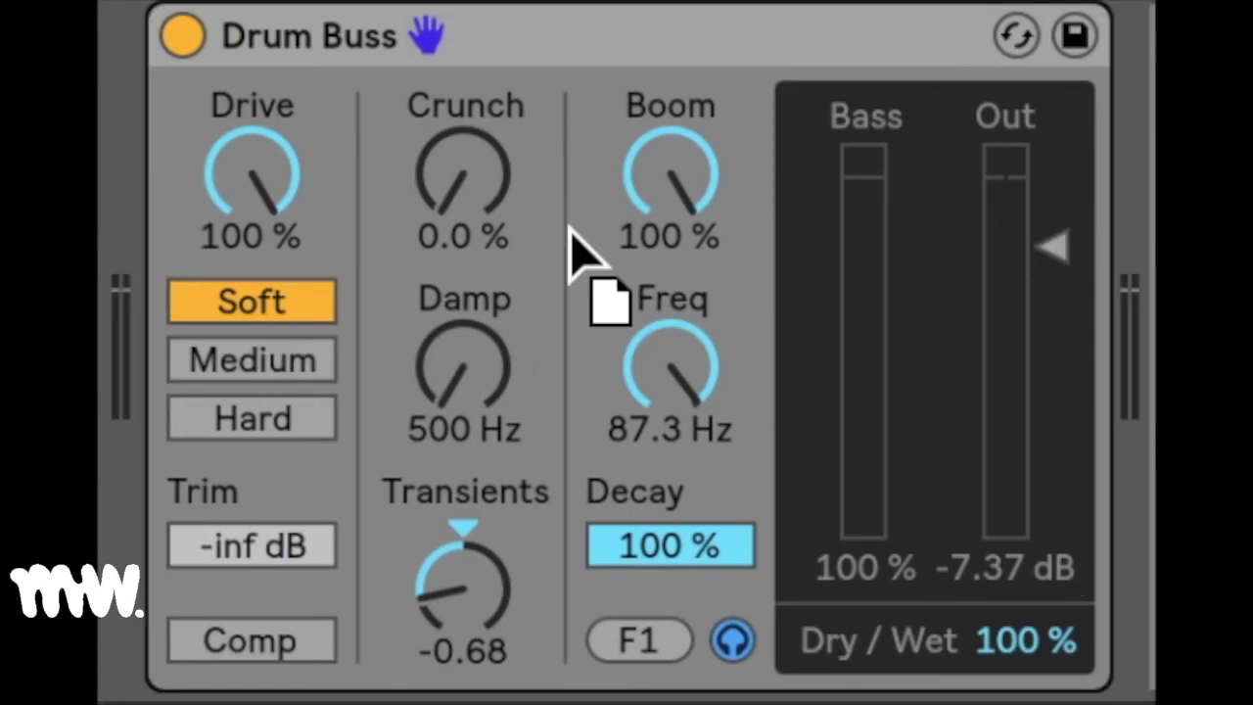
pyautogui.moveTo(573, 245); pyautogui.dragTo(575, 250)
pyautogui.click(184, 38)
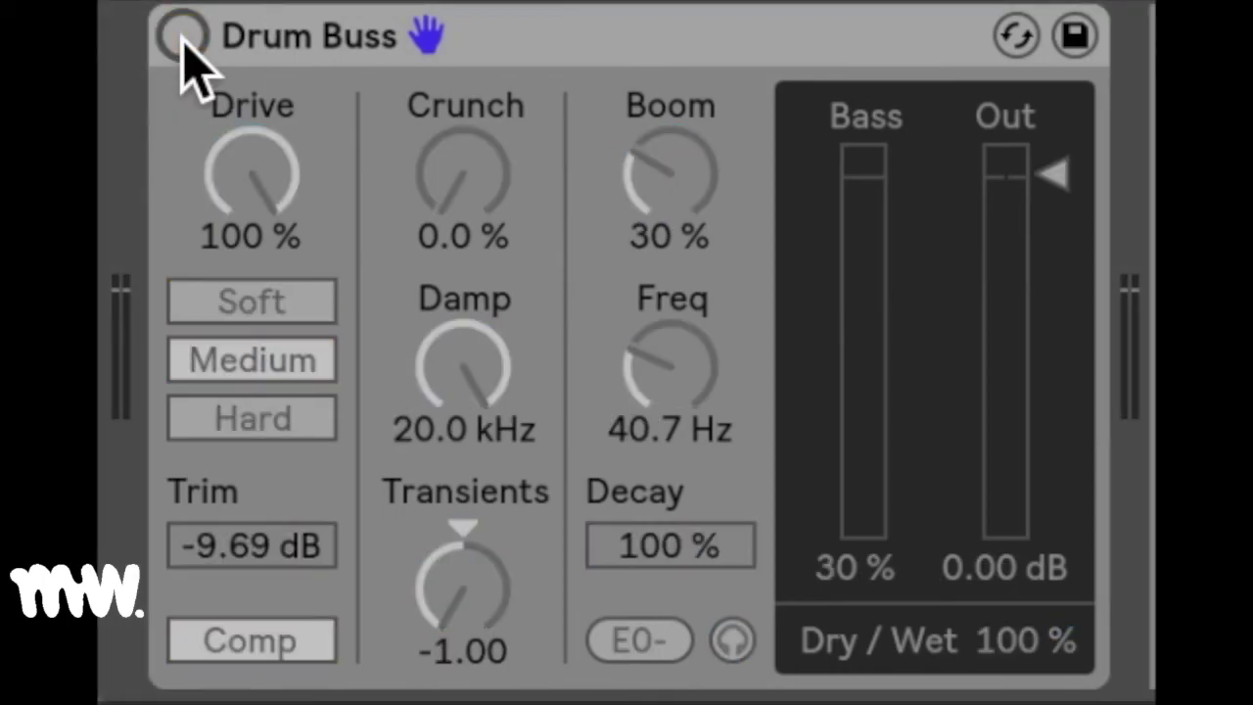
pyautogui.press('space')
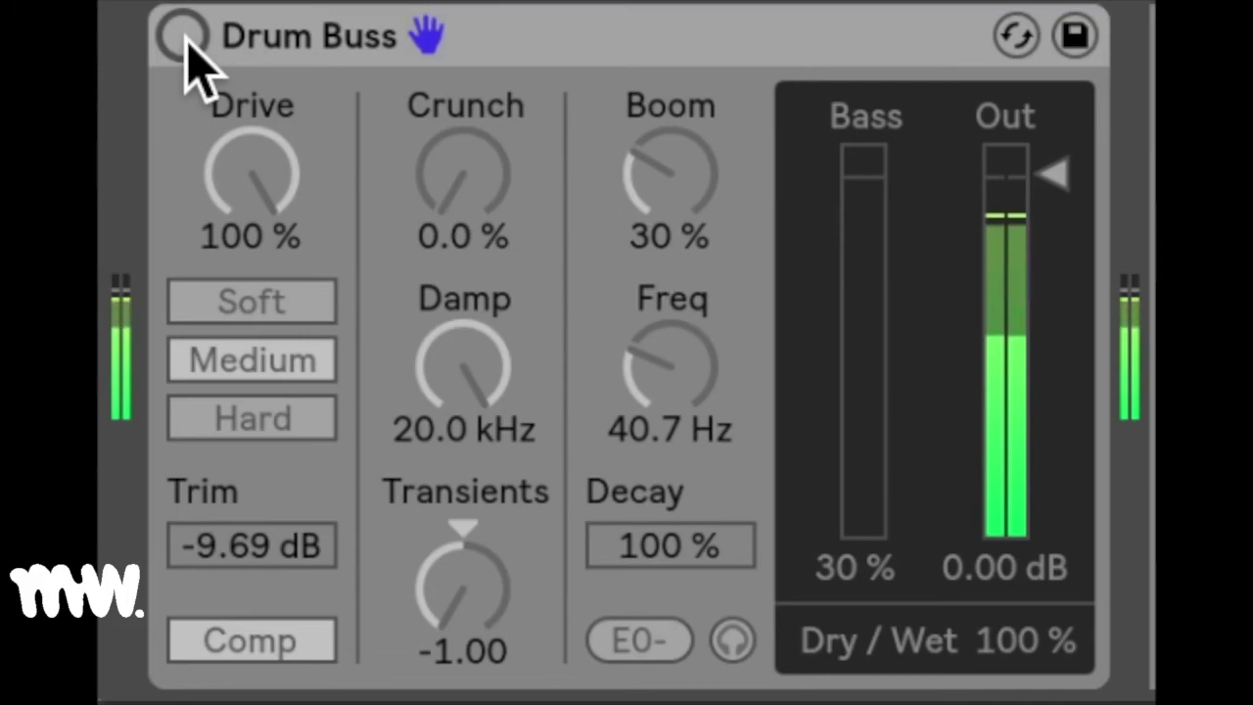
pyautogui.click(183, 39)
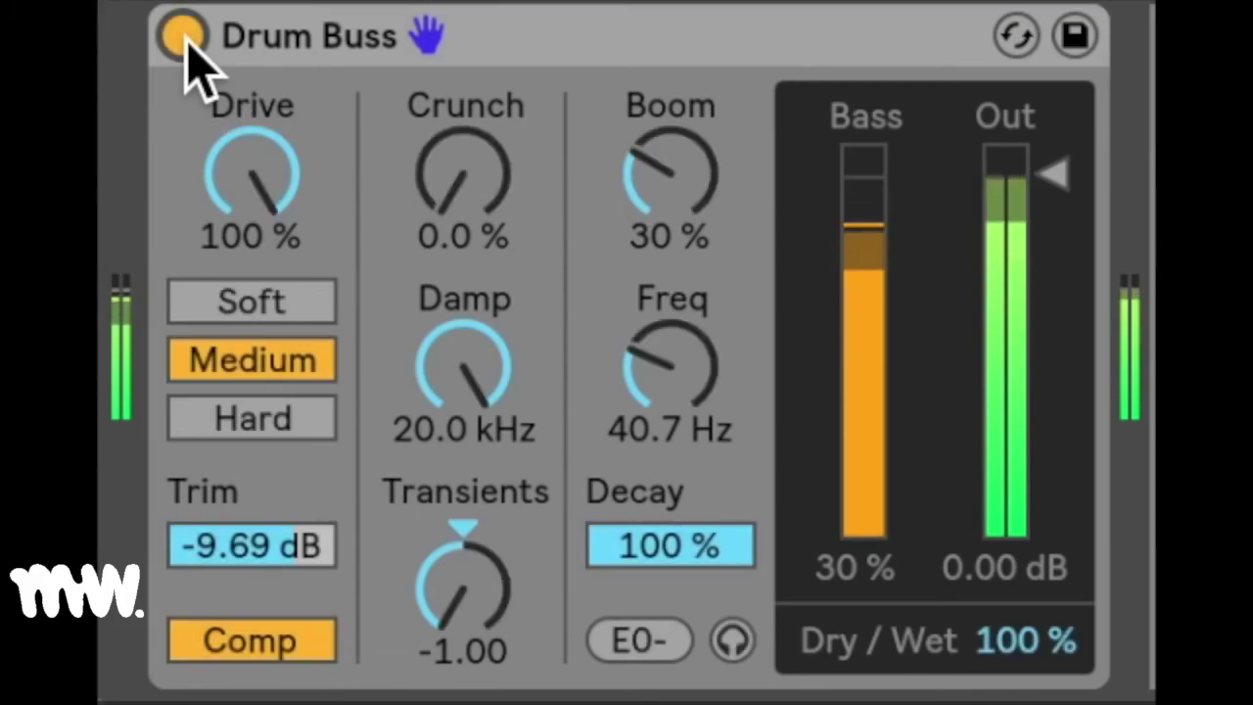
pyautogui.press('space')
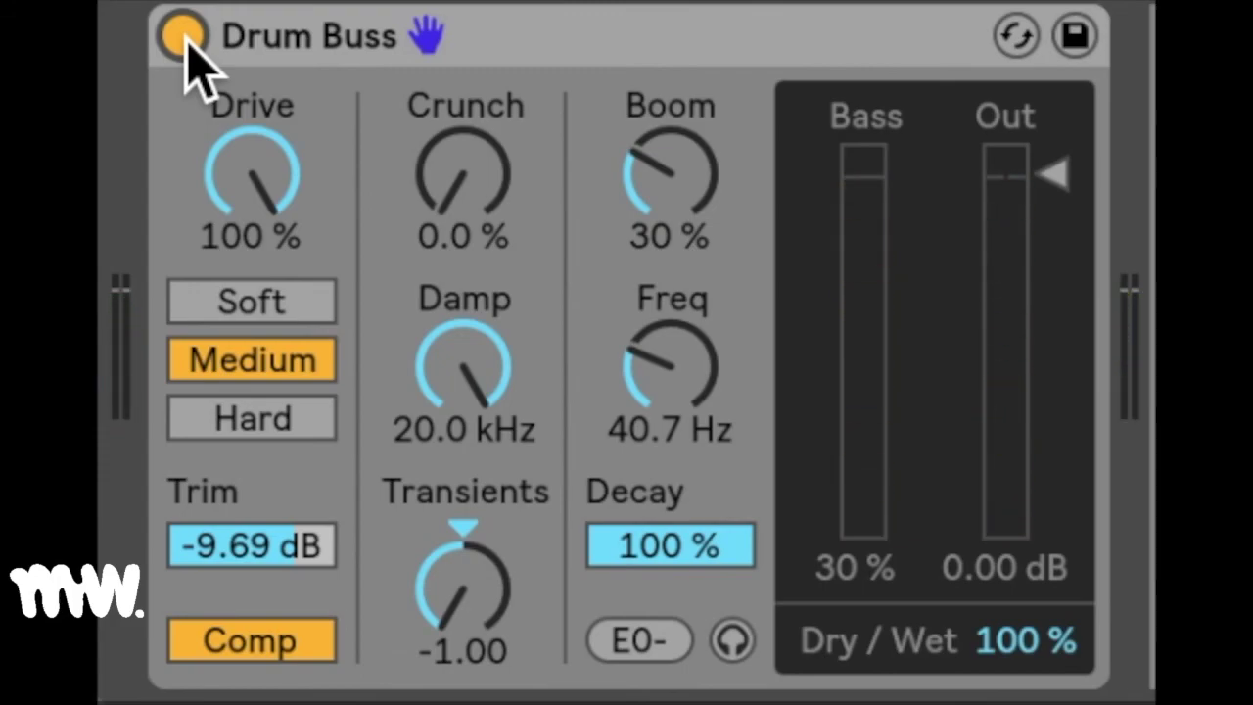